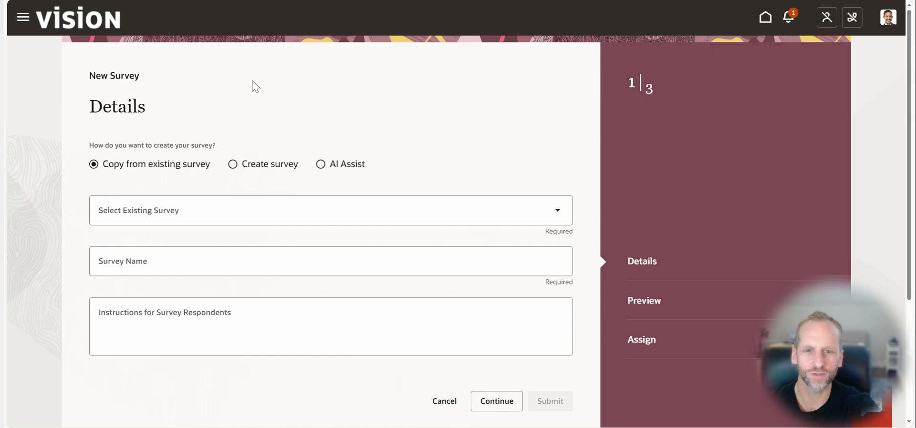
Create the survey with AI Assist, generating its content from the prompt "Internal Mobility Opportunities"
{"action": "left_click", "coordinate": [322, 166]}
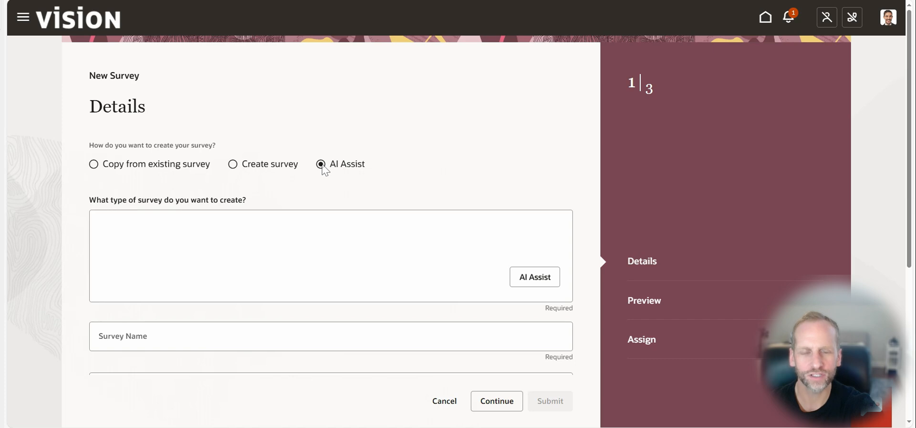
{"action": "key", "text": "Tab"}
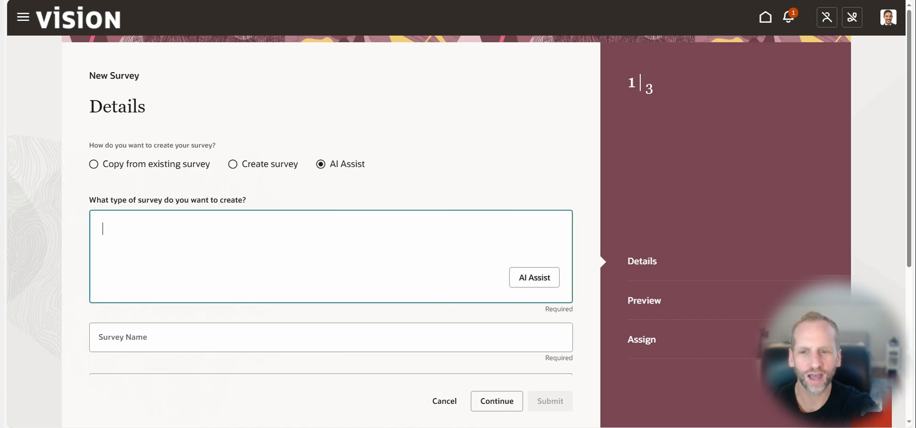
{"action": "type", "text": "Internal Mobility Opportunities"}
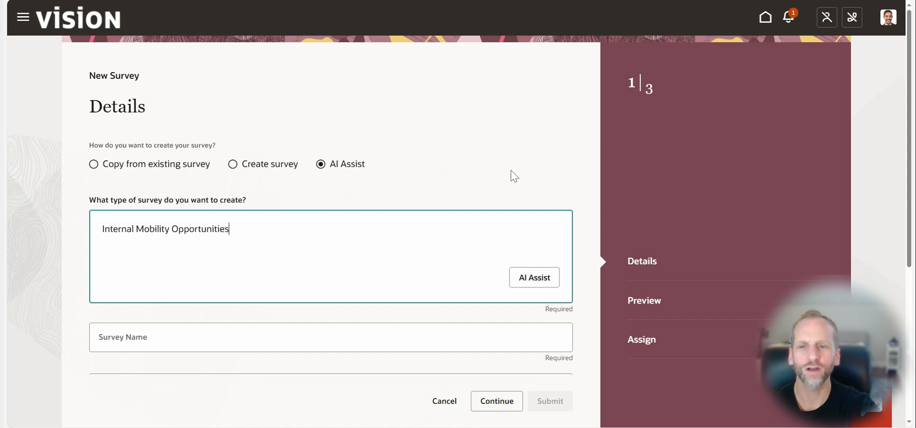
{"action": "left_click", "coordinate": [524, 277]}
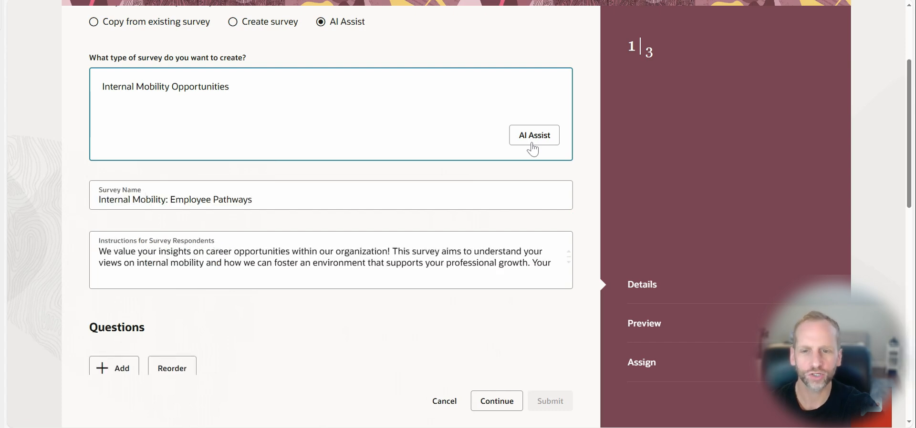
Open the generated question on factors for seeking external opportunities for editing and examine its required setting, response type, result display and answer options
{"action": "scroll", "coordinate": [242, 296], "scroll_direction": "down", "scroll_amount": 4}
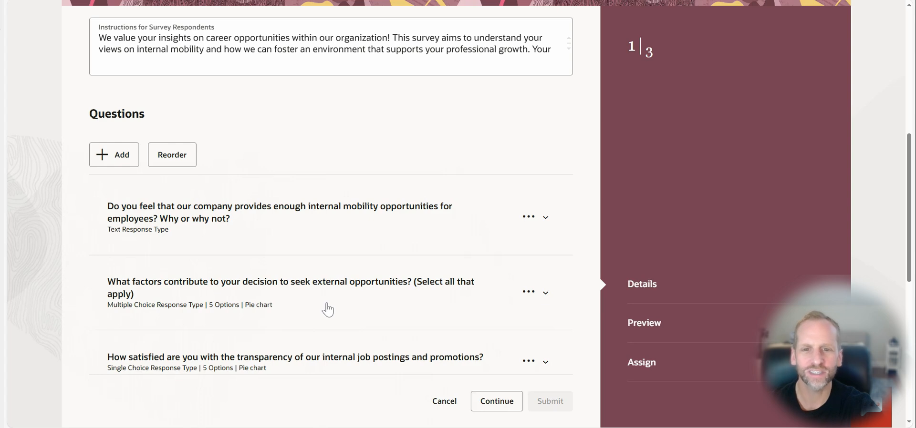
{"action": "left_click", "coordinate": [525, 298]}
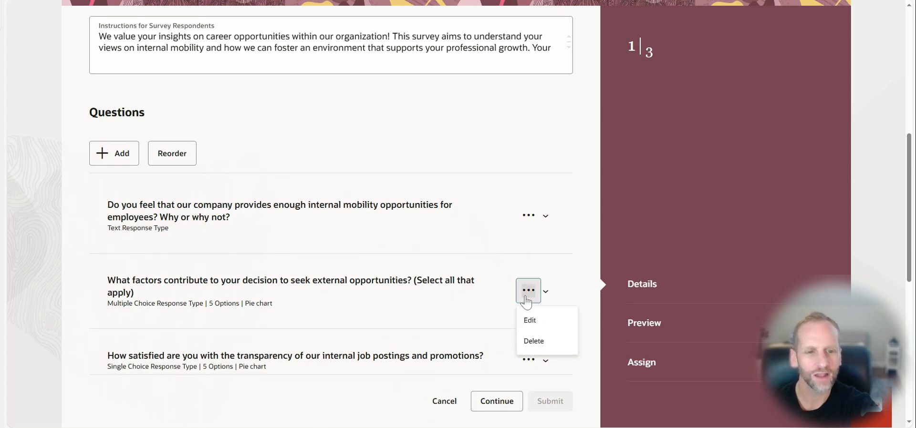
{"action": "left_click", "coordinate": [531, 321]}
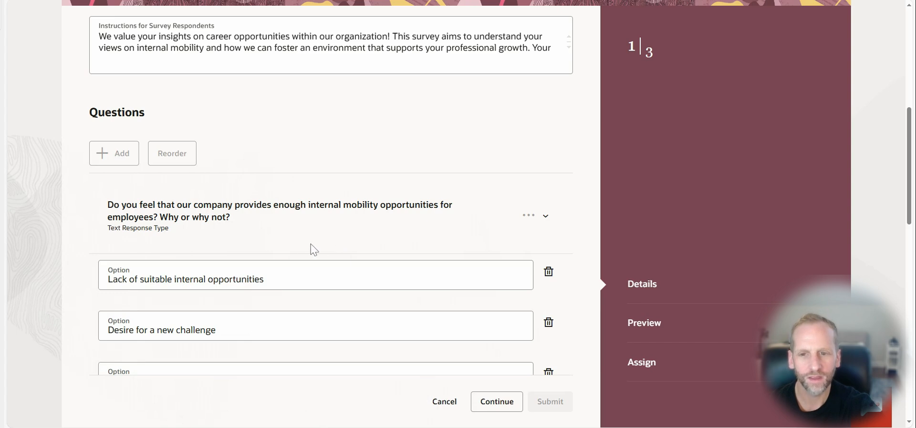
{"action": "scroll", "coordinate": [296, 245], "scroll_direction": "down", "scroll_amount": 1}
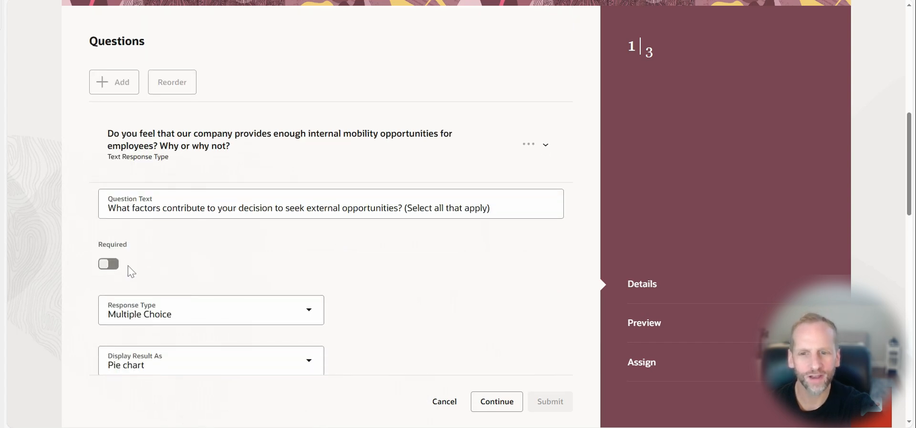
{"action": "scroll", "coordinate": [212, 253], "scroll_direction": "down", "scroll_amount": 2}
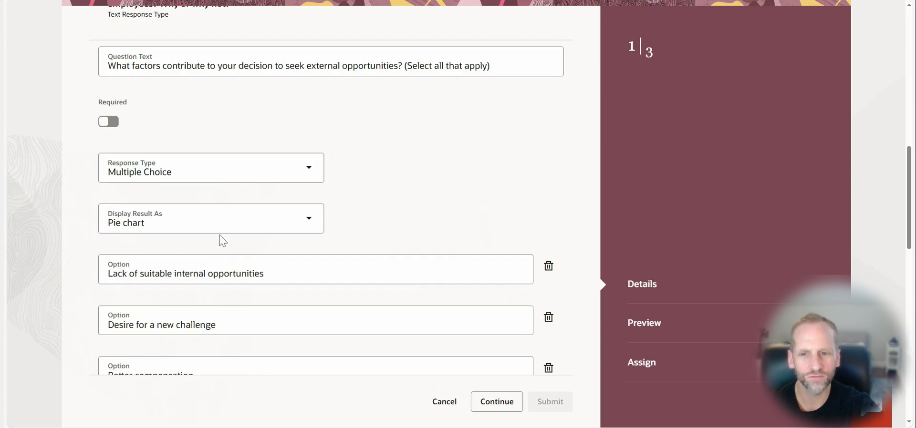
{"action": "scroll", "coordinate": [398, 220], "scroll_direction": "down", "scroll_amount": 3}
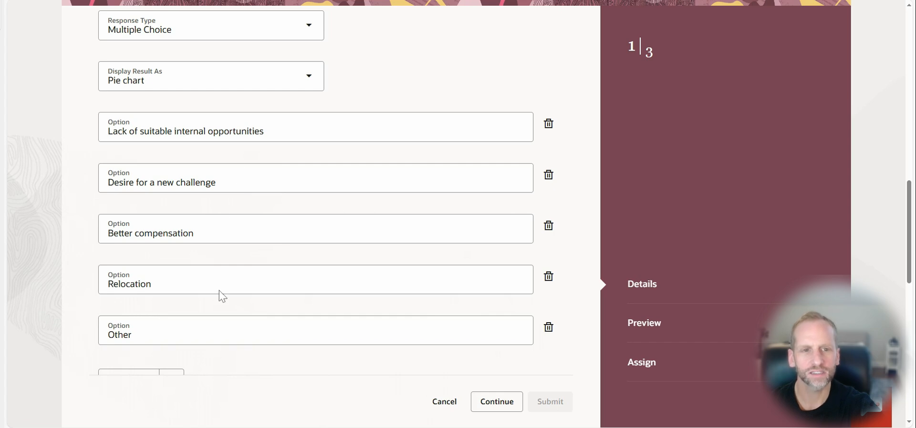
{"action": "left_click", "coordinate": [310, 331]}
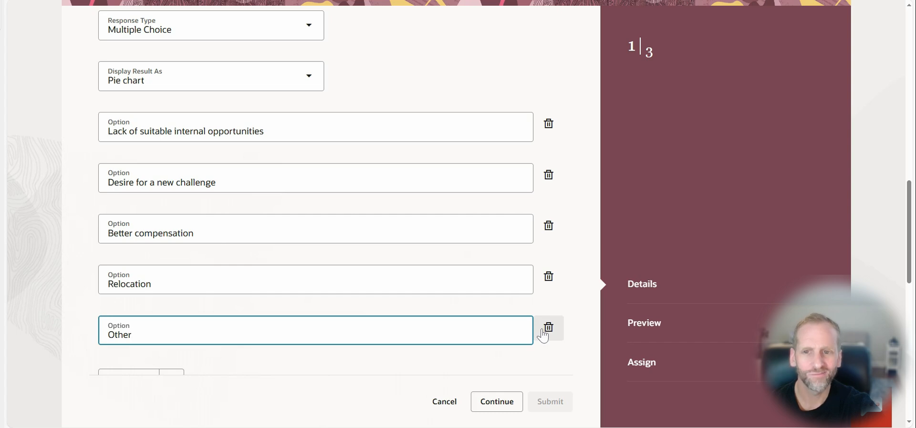
Continue to the preview stage, save the survey and review all its questions there
{"action": "left_click", "coordinate": [491, 402]}
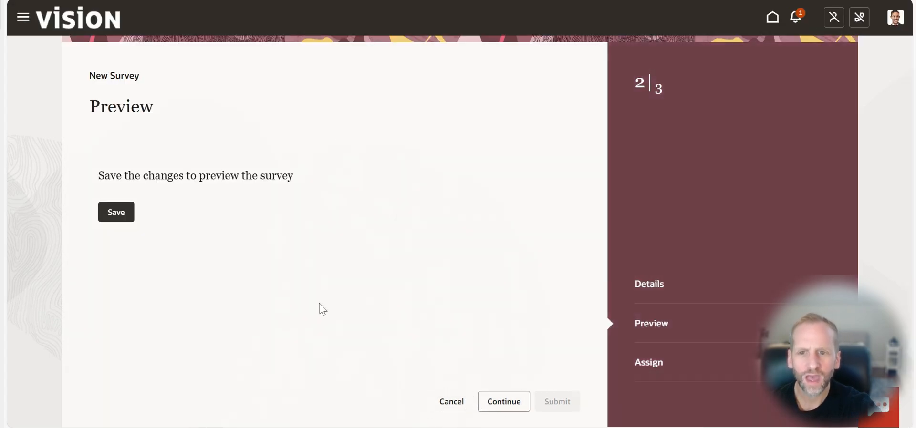
{"action": "left_click", "coordinate": [115, 212]}
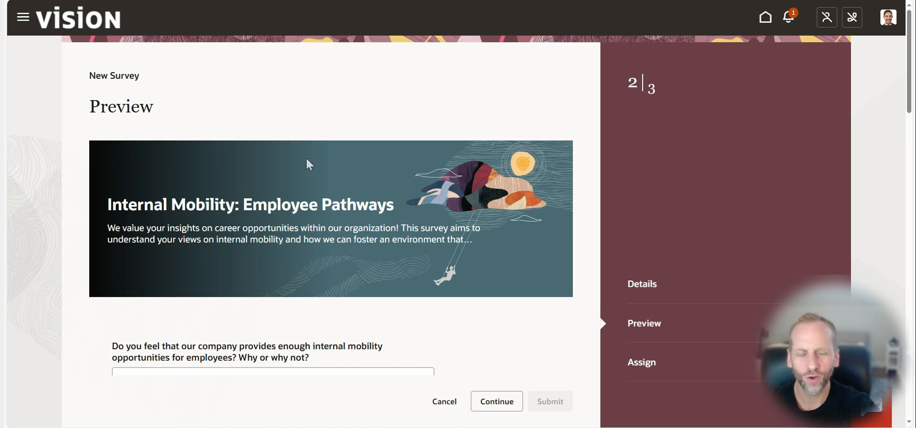
{"action": "scroll", "coordinate": [307, 160], "scroll_direction": "down", "scroll_amount": 2}
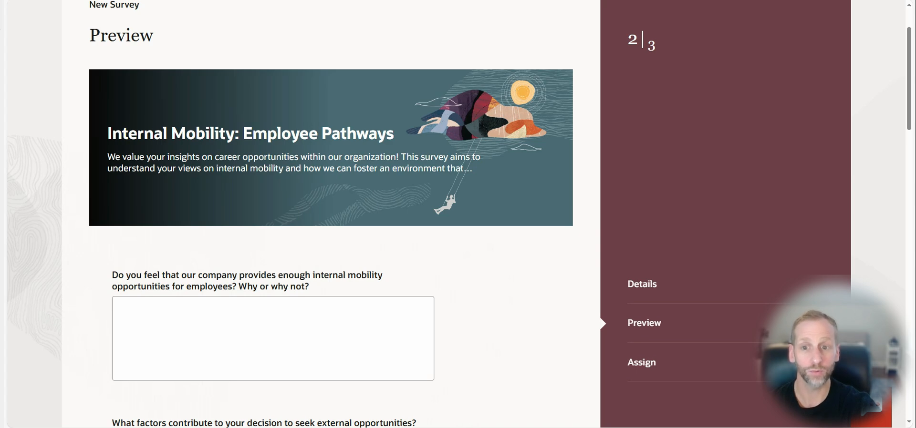
{"action": "scroll", "coordinate": [416, 163], "scroll_direction": "down", "scroll_amount": 3}
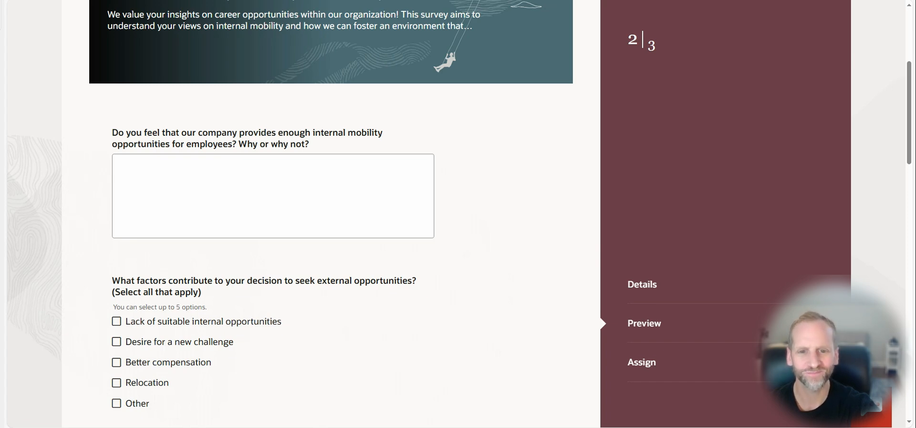
{"action": "scroll", "coordinate": [390, 184], "scroll_direction": "down", "scroll_amount": 7}
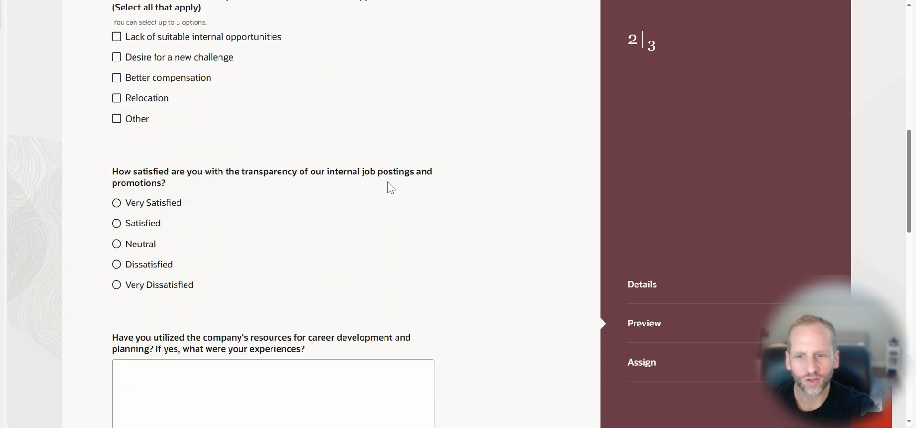
{"action": "scroll", "coordinate": [390, 189], "scroll_direction": "down", "scroll_amount": 1}
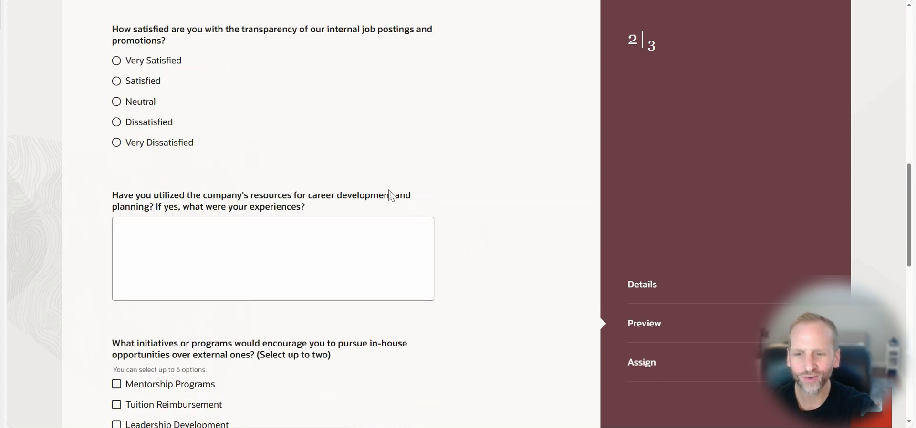
{"action": "scroll", "coordinate": [392, 195], "scroll_direction": "down", "scroll_amount": 1}
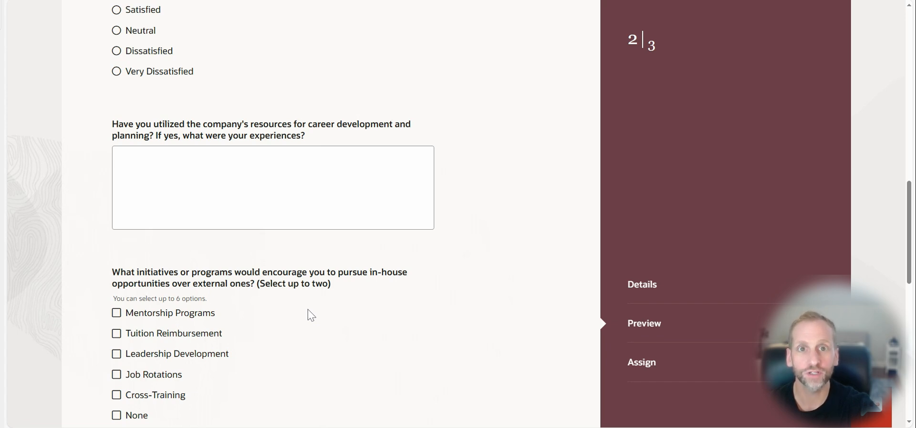
{"action": "scroll", "coordinate": [310, 316], "scroll_direction": "down", "scroll_amount": 4}
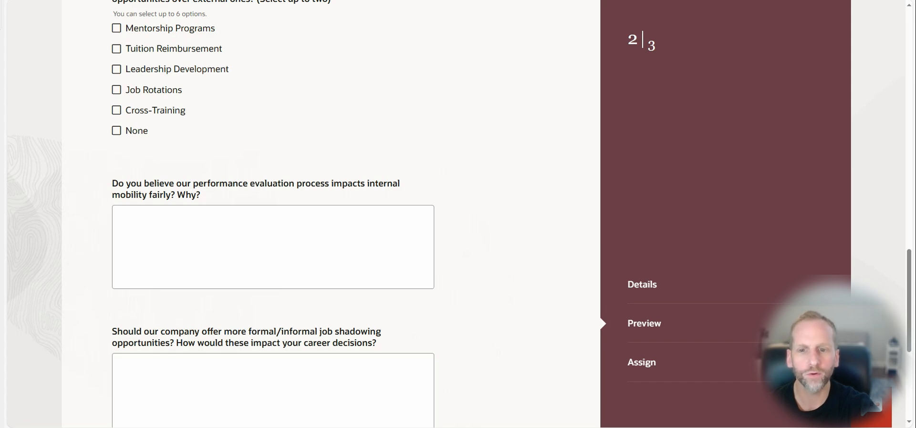
{"action": "scroll", "coordinate": [225, 377], "scroll_direction": "down", "scroll_amount": 4}
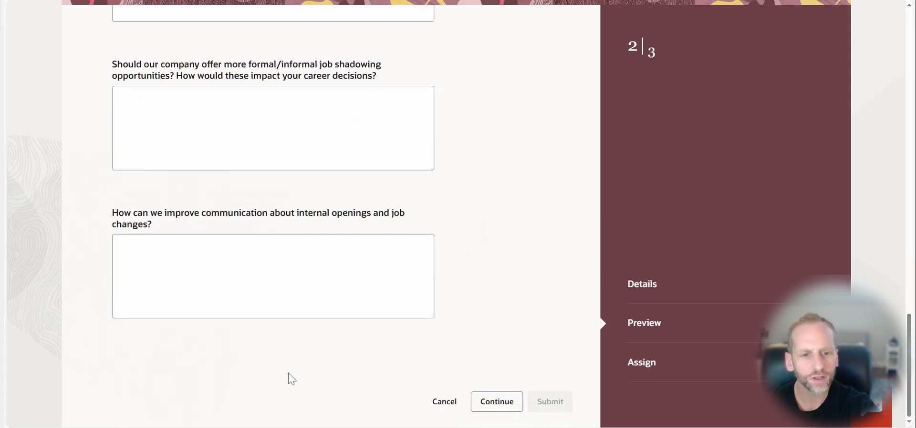
Proceed to the assignment stage and set the survey to run from 01/22/25 to 01/30/25
{"action": "left_click", "coordinate": [495, 404]}
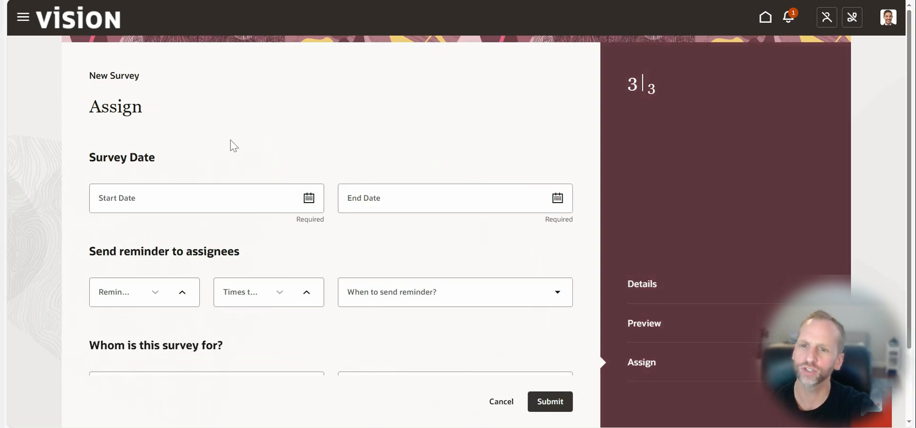
{"action": "left_click", "coordinate": [309, 198]}
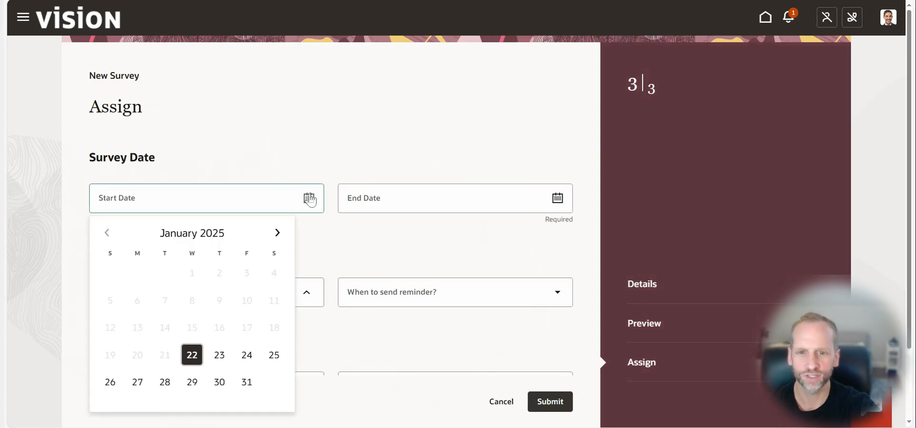
{"action": "left_click", "coordinate": [192, 355]}
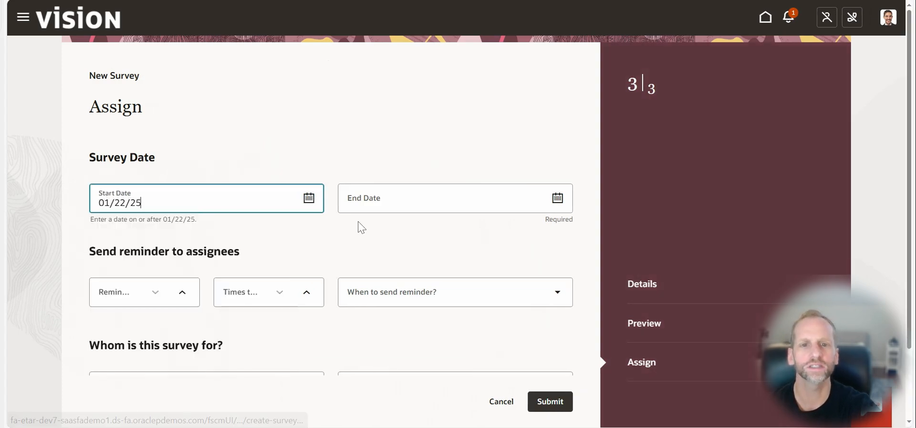
{"action": "left_click", "coordinate": [367, 205]}
{"action": "left_click", "coordinate": [558, 198]}
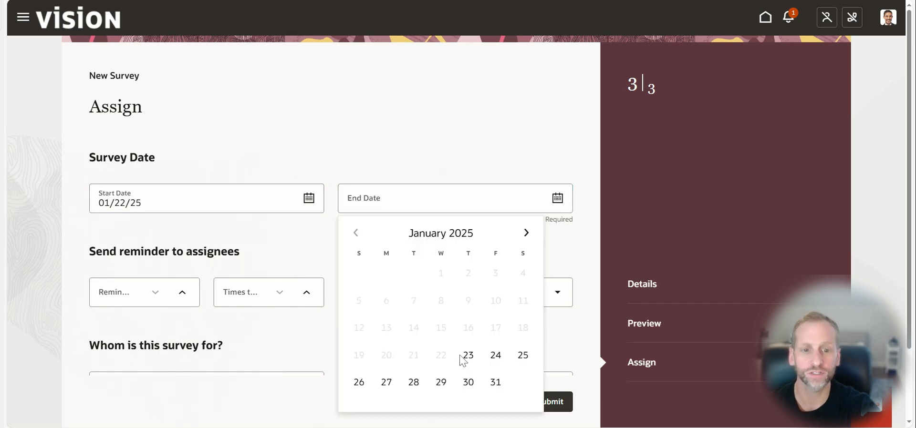
{"action": "left_click", "coordinate": [469, 381]}
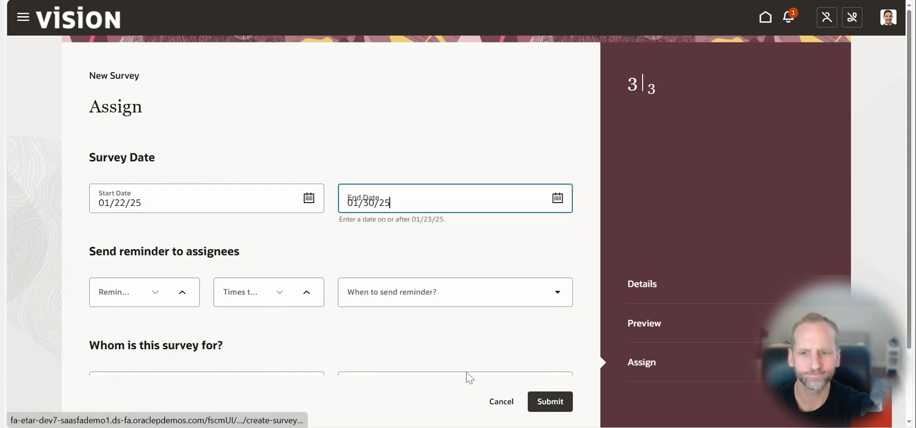
Set the assignee reminder interval to 1, the number of times to 2, and the timing to After assigned date
{"action": "left_click", "coordinate": [133, 295]}
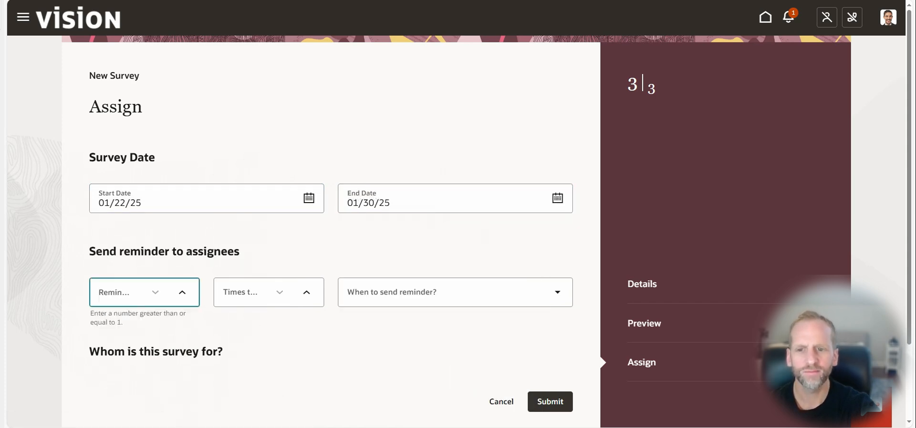
{"action": "left_click", "coordinate": [183, 292]}
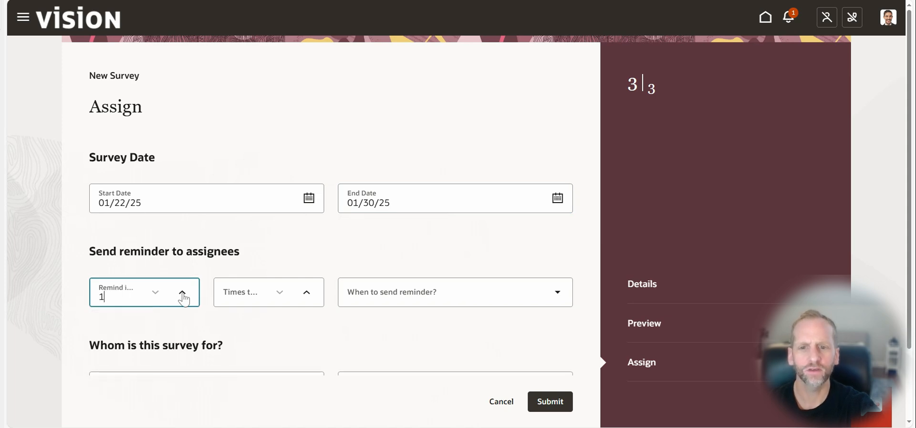
{"action": "left_click", "coordinate": [397, 296]}
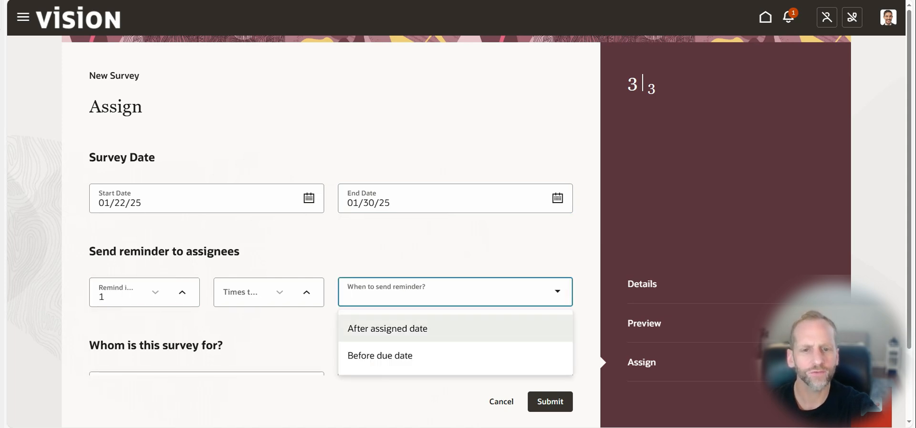
{"action": "left_click", "coordinate": [388, 328]}
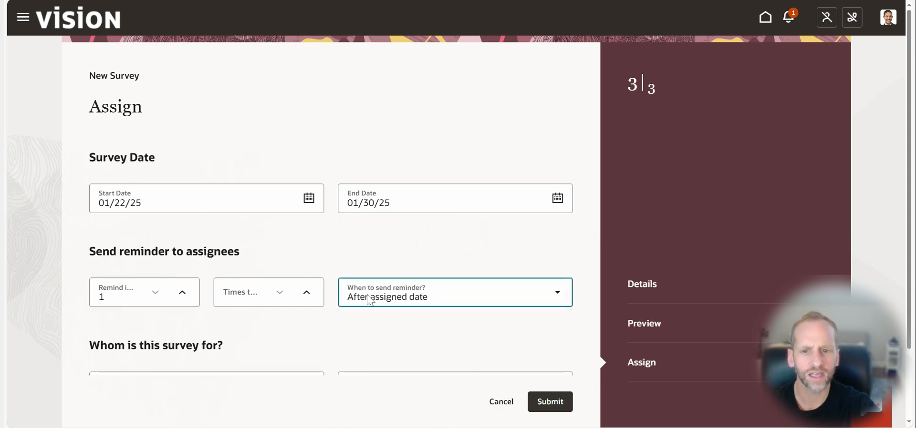
{"action": "left_click", "coordinate": [252, 301]}
{"action": "type", "text": "2"}
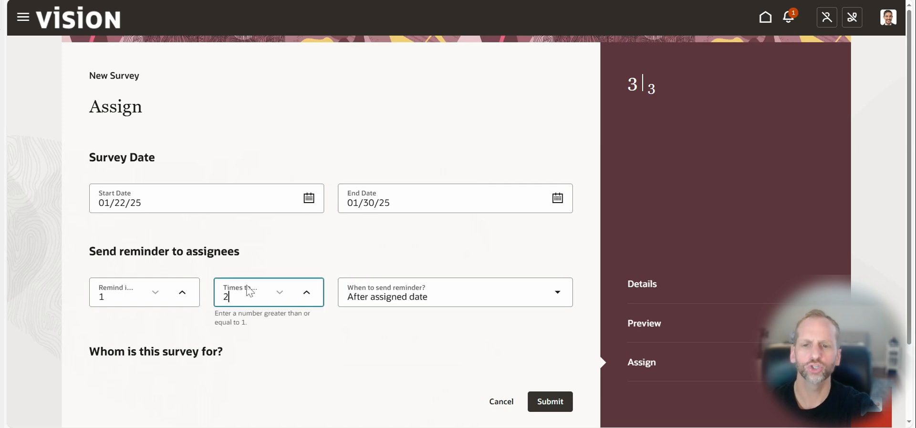
{"action": "left_click", "coordinate": [333, 344]}
Check the available assignee selection types and search for a person to assign by first name
{"action": "scroll", "coordinate": [324, 344], "scroll_direction": "down", "scroll_amount": 2}
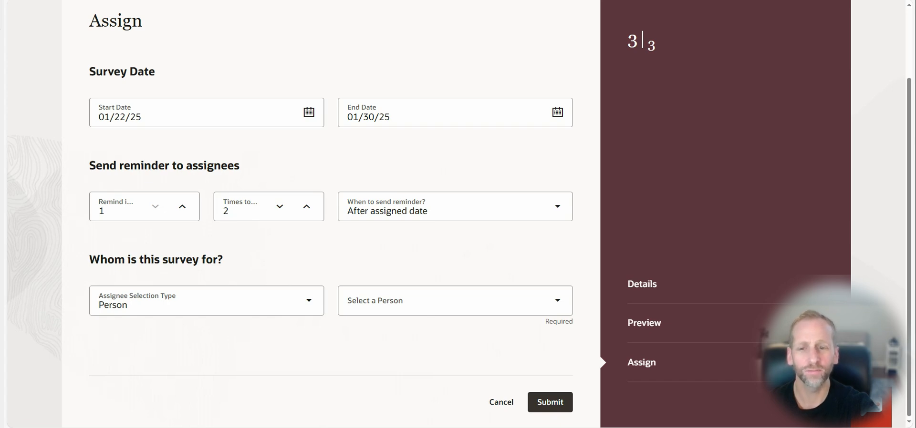
{"action": "left_click", "coordinate": [310, 308]}
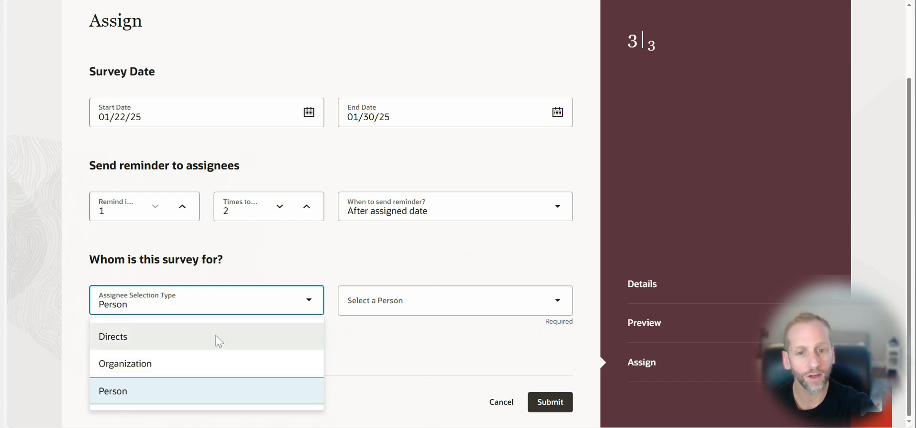
{"action": "left_click", "coordinate": [361, 306]}
{"action": "type", "text": "ro"}
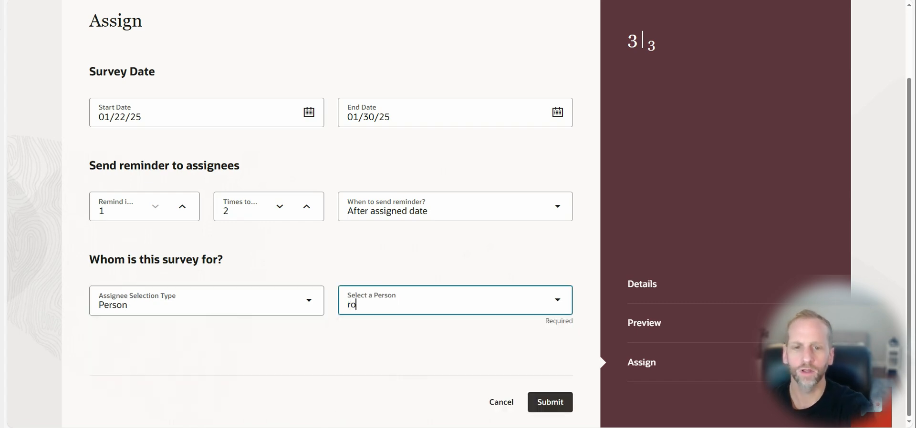
{"action": "type", "text": "bert"}
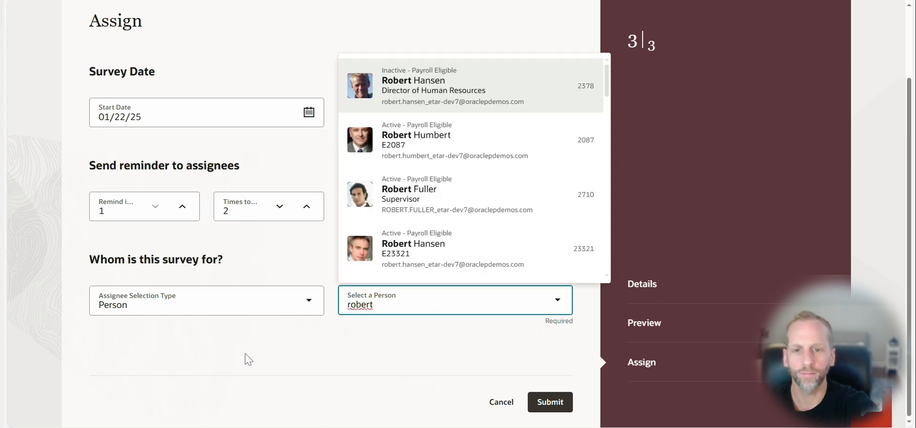
Set the assignee selection type to Directs, choose the manager whose direct reports receive the survey, and submit it
{"action": "left_click", "coordinate": [308, 309]}
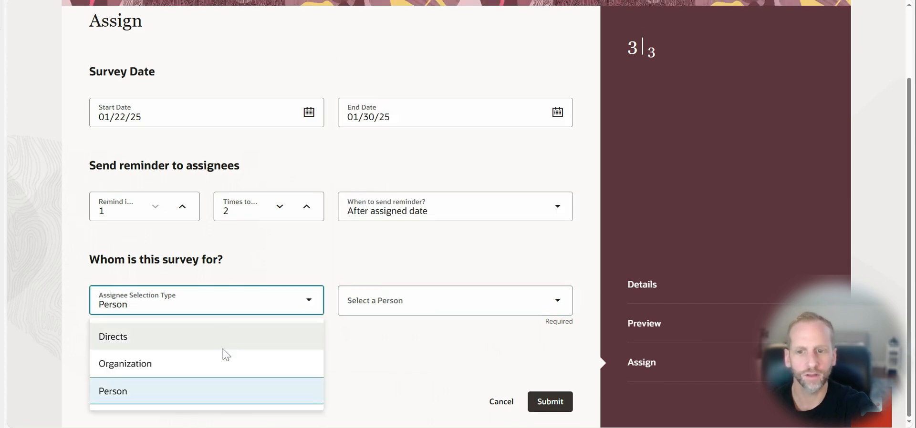
{"action": "left_click", "coordinate": [225, 341]}
{"action": "left_click", "coordinate": [377, 303]}
{"action": "type", "text": "robertvphr"}
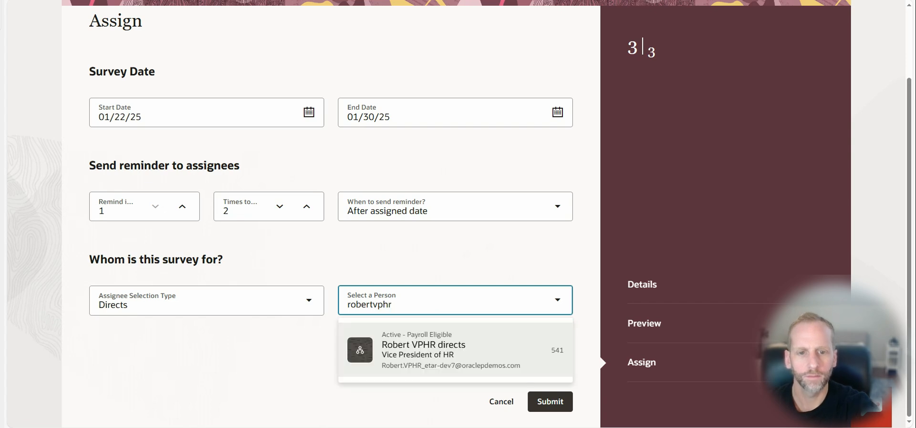
{"action": "left_click", "coordinate": [419, 344]}
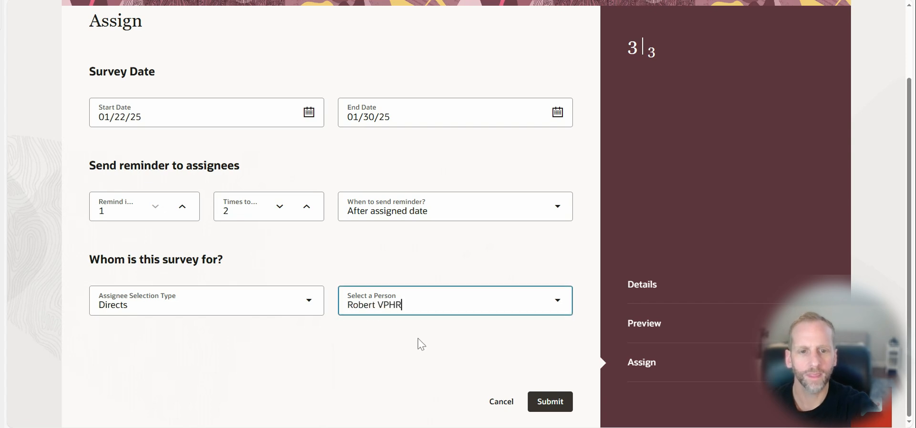
{"action": "left_click", "coordinate": [558, 405]}
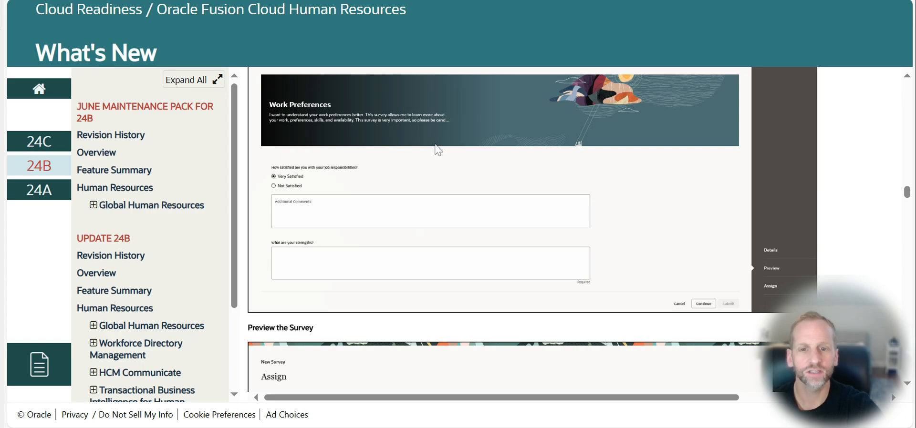
Switch to the employee's Oracle Fusion home page and open the new survey notification for Internal Mobility: Employee Pathways (3)
{"action": "scroll", "coordinate": [440, 150], "scroll_direction": "up", "scroll_amount": 20}
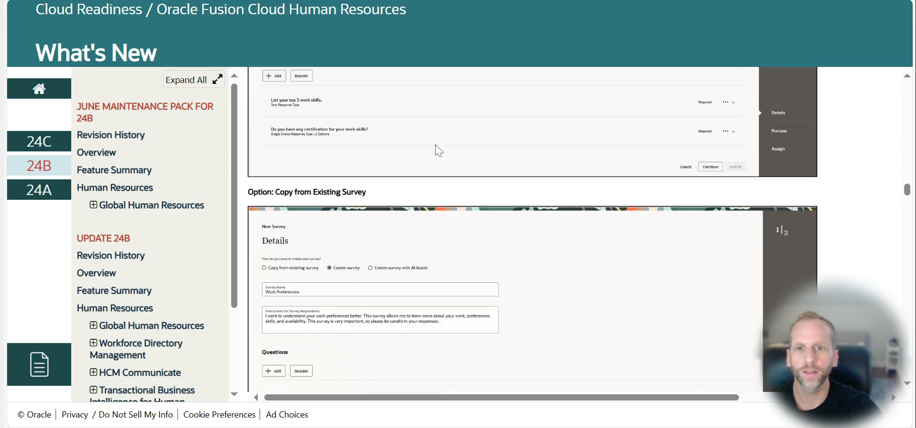
{"action": "scroll", "coordinate": [439, 150], "scroll_direction": "up", "scroll_amount": 10}
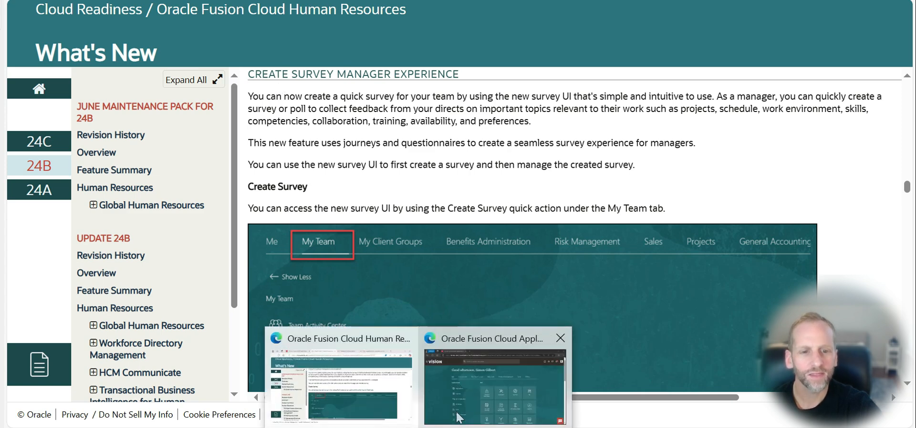
{"action": "left_click", "coordinate": [464, 408]}
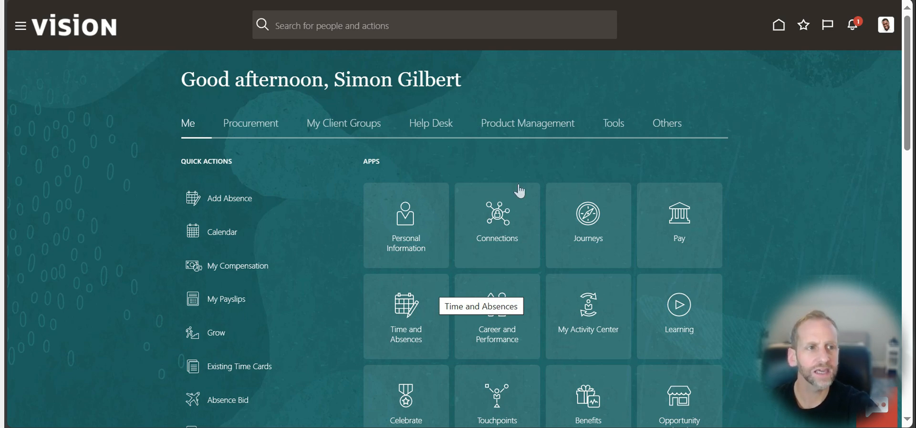
{"action": "left_click", "coordinate": [854, 30]}
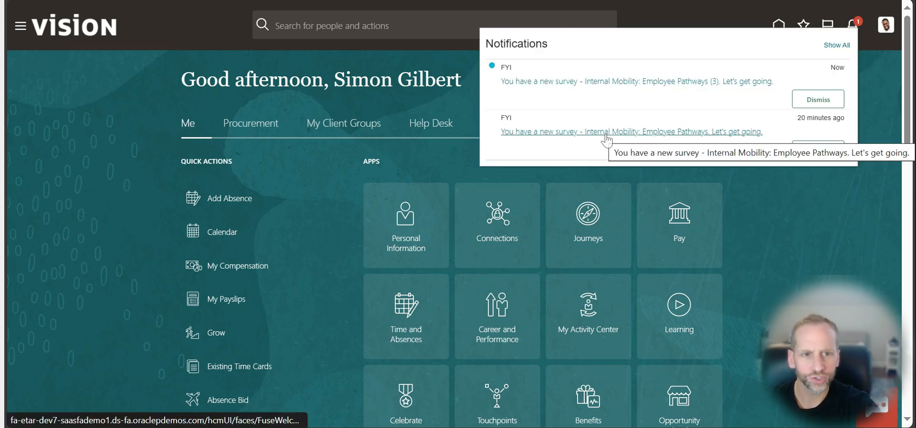
{"action": "left_click", "coordinate": [681, 81]}
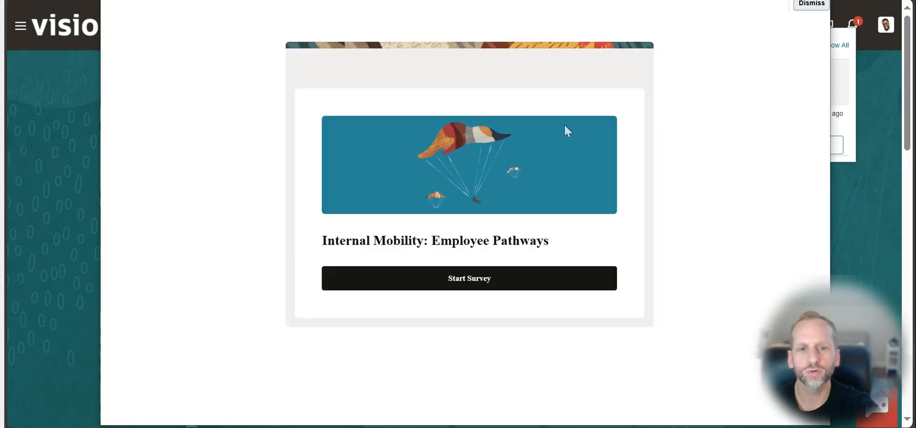
Start the Internal Mobility: Employee Pathways survey and review all its questions as the employee sees them
{"action": "left_click", "coordinate": [483, 280]}
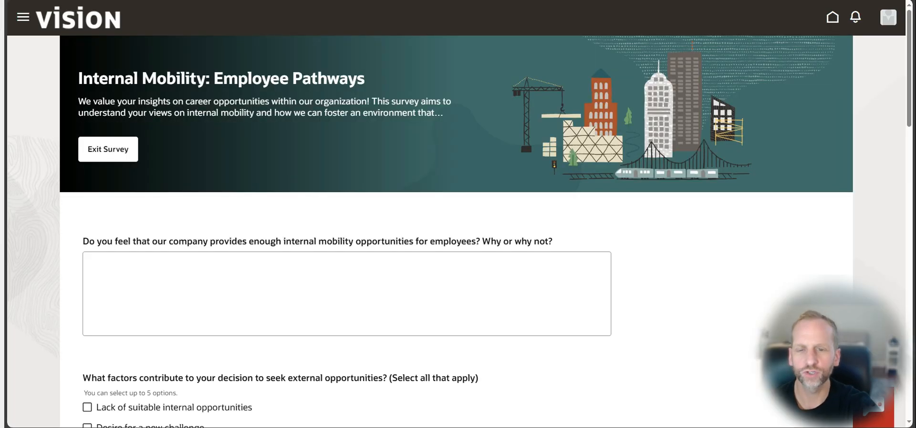
{"action": "scroll", "coordinate": [501, 237], "scroll_direction": "down", "scroll_amount": 5}
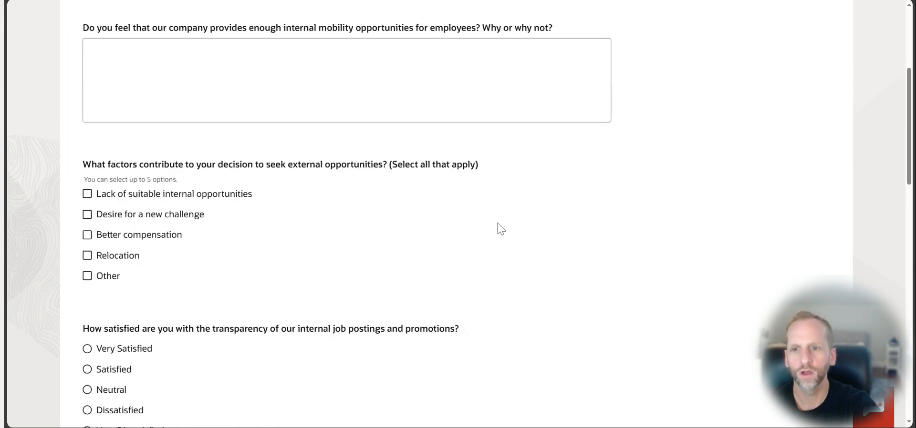
{"action": "left_click", "coordinate": [92, 58]}
{"action": "scroll", "coordinate": [216, 198], "scroll_direction": "down", "scroll_amount": 3}
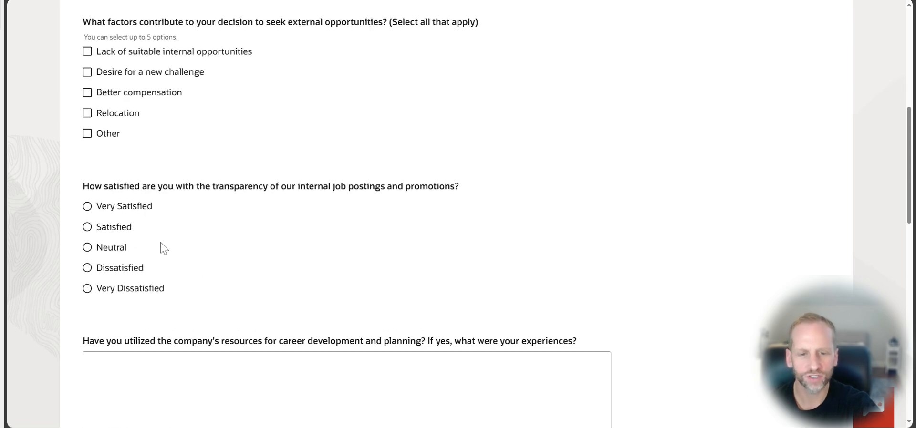
{"action": "scroll", "coordinate": [158, 253], "scroll_direction": "down", "scroll_amount": 8}
{"action": "scroll", "coordinate": [159, 252], "scroll_direction": "down", "scroll_amount": 5}
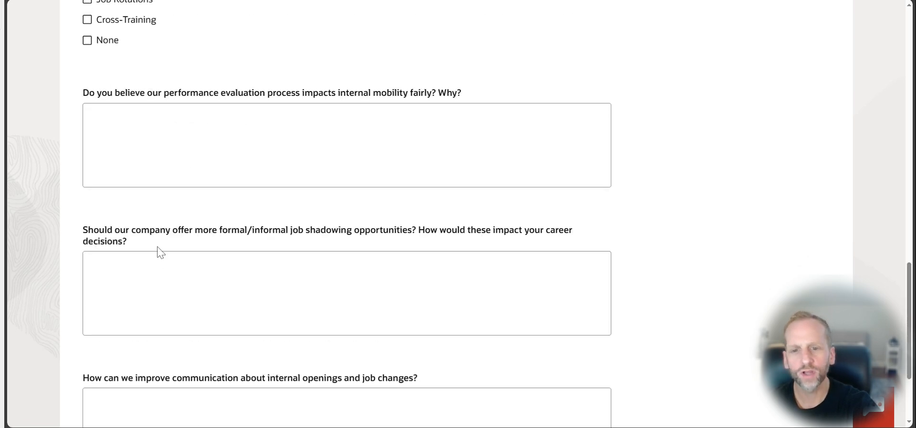
{"action": "scroll", "coordinate": [159, 253], "scroll_direction": "down", "scroll_amount": 3}
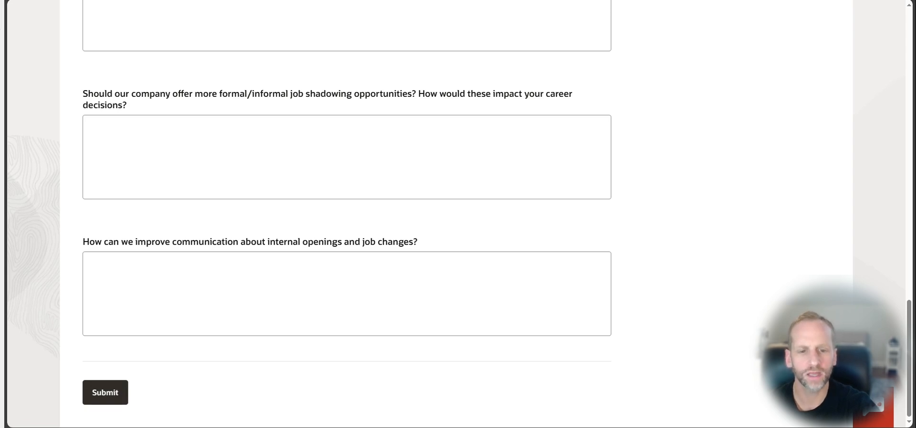
Switch back to the manager's Oracle Fusion home page and examine the submitted surveys in the Journeys activity list
{"action": "mouse_move", "coordinate": [418, 427]}
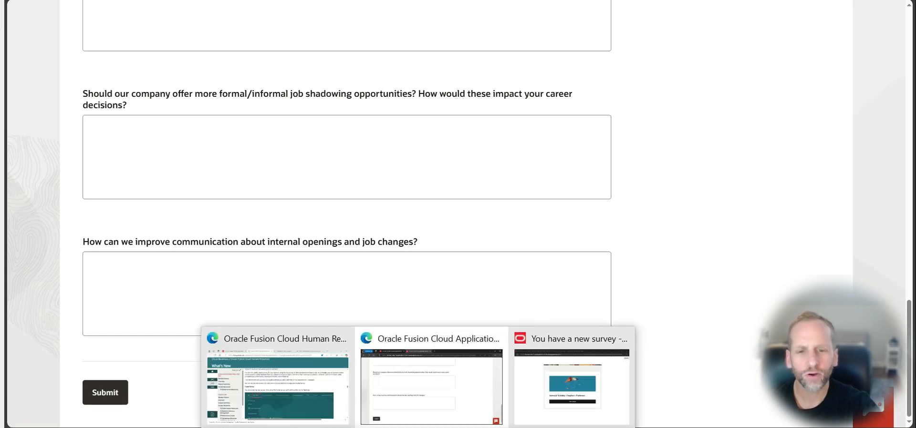
{"action": "left_click", "coordinate": [315, 389]}
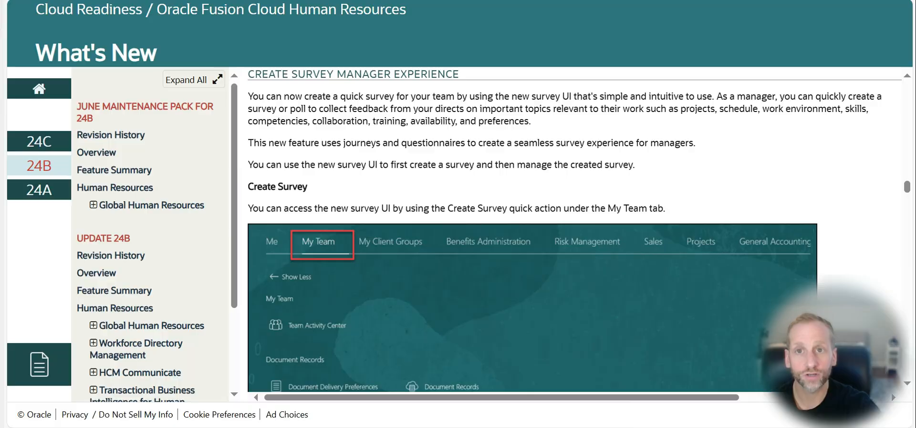
{"action": "key", "text": "alt+Tab"}
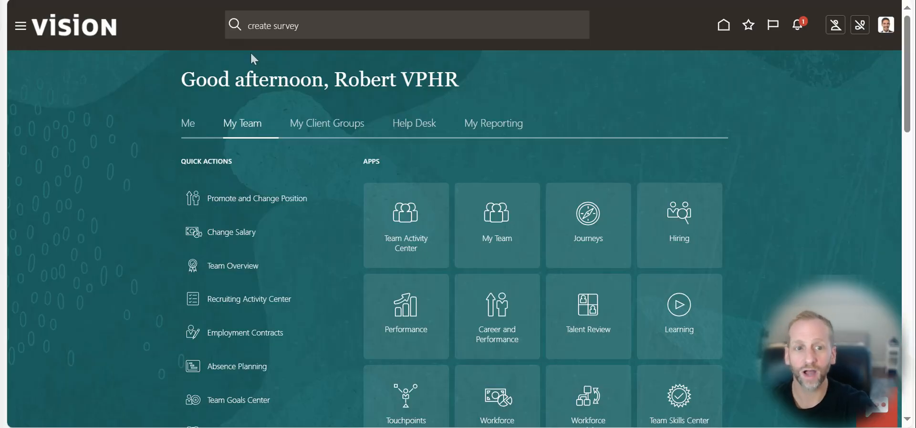
{"action": "left_click", "coordinate": [583, 221]}
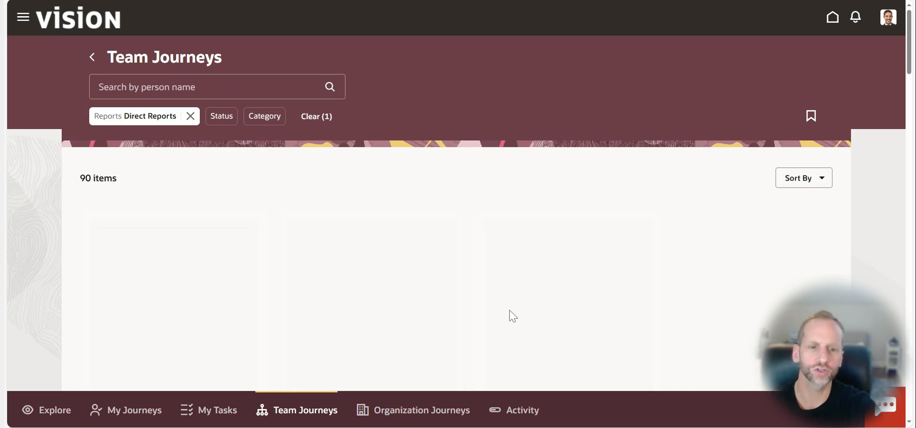
{"action": "left_click", "coordinate": [517, 413]}
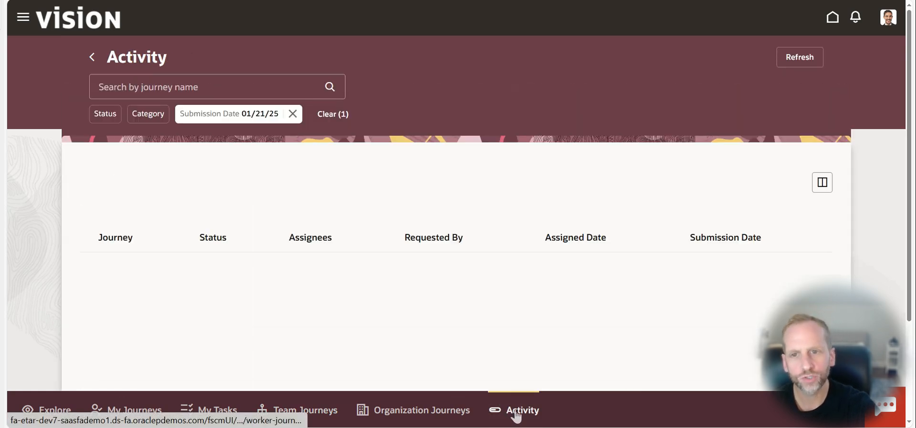
{"action": "scroll", "coordinate": [143, 182], "scroll_direction": "down", "scroll_amount": 2}
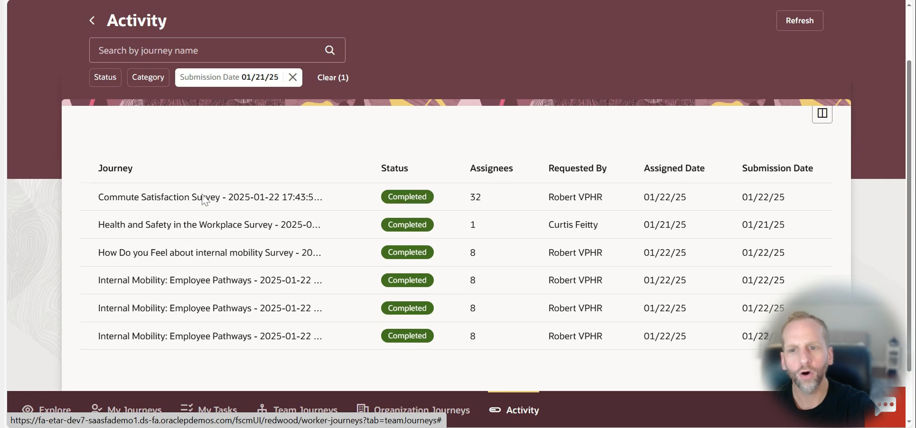
{"action": "scroll", "coordinate": [204, 203], "scroll_direction": "down", "scroll_amount": 1}
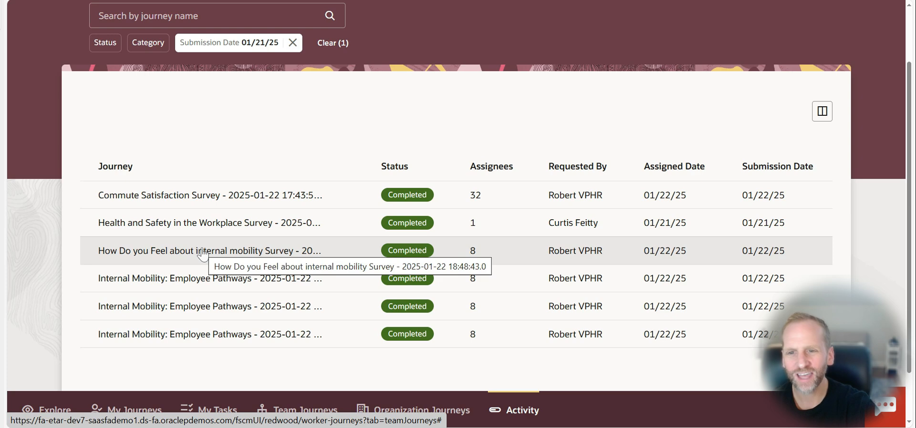
Open the Commute Satisfaction Survey's response summary and review its analytics charts and text responses
{"action": "left_click", "coordinate": [210, 204]}
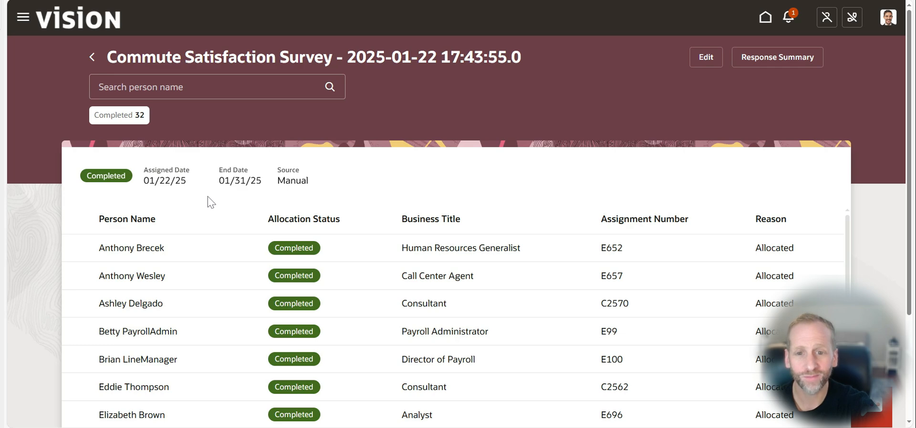
{"action": "left_click", "coordinate": [791, 64]}
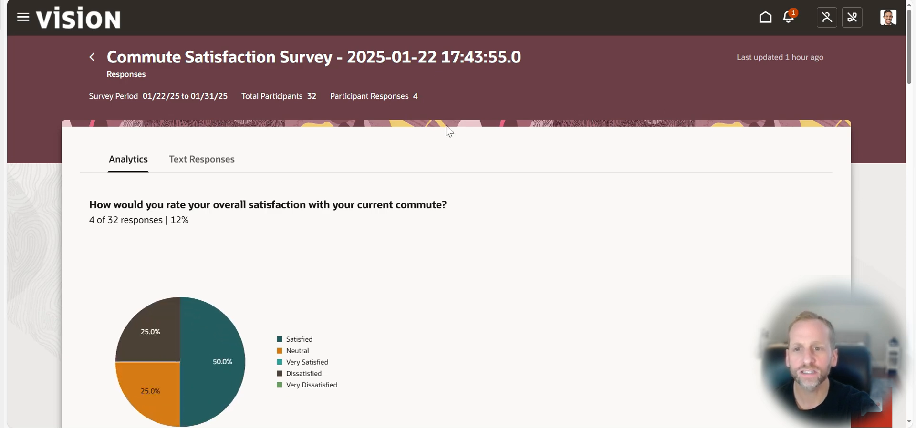
{"action": "scroll", "coordinate": [451, 138], "scroll_direction": "down", "scroll_amount": 3}
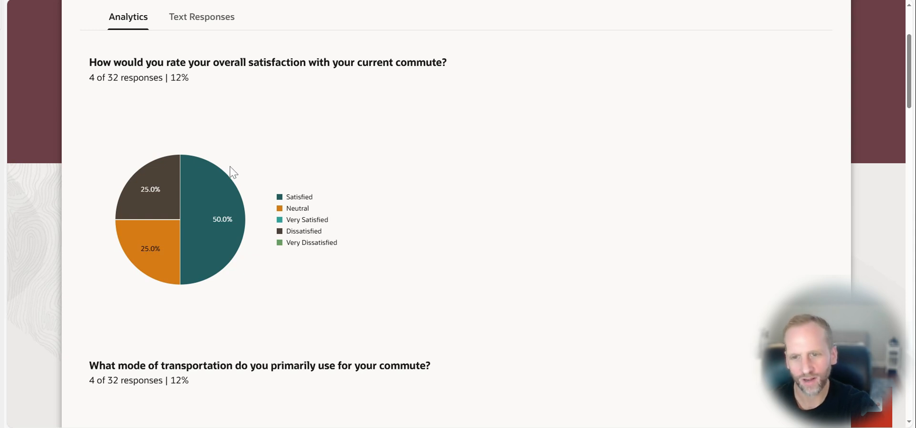
{"action": "mouse_move", "coordinate": [228, 225]}
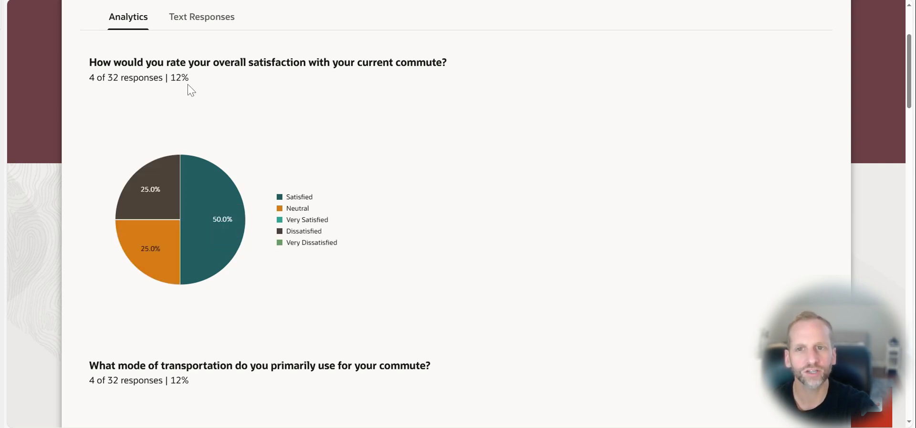
{"action": "left_click", "coordinate": [200, 23]}
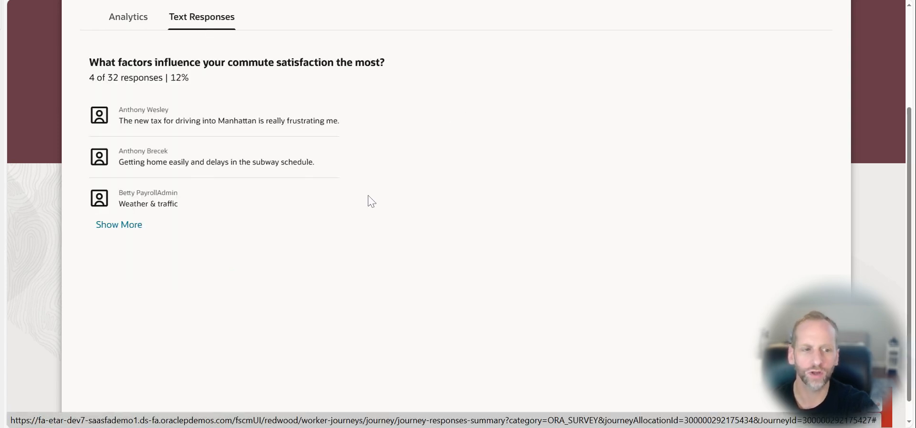
{"action": "scroll", "coordinate": [447, 180], "scroll_direction": "up", "scroll_amount": 3}
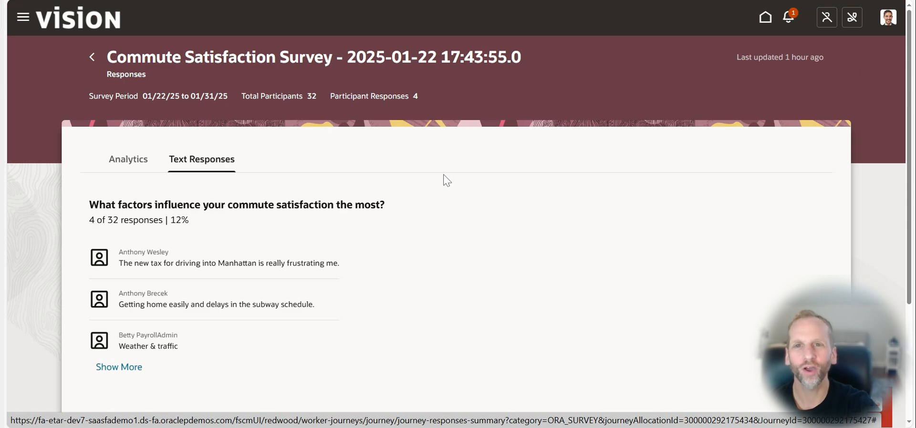